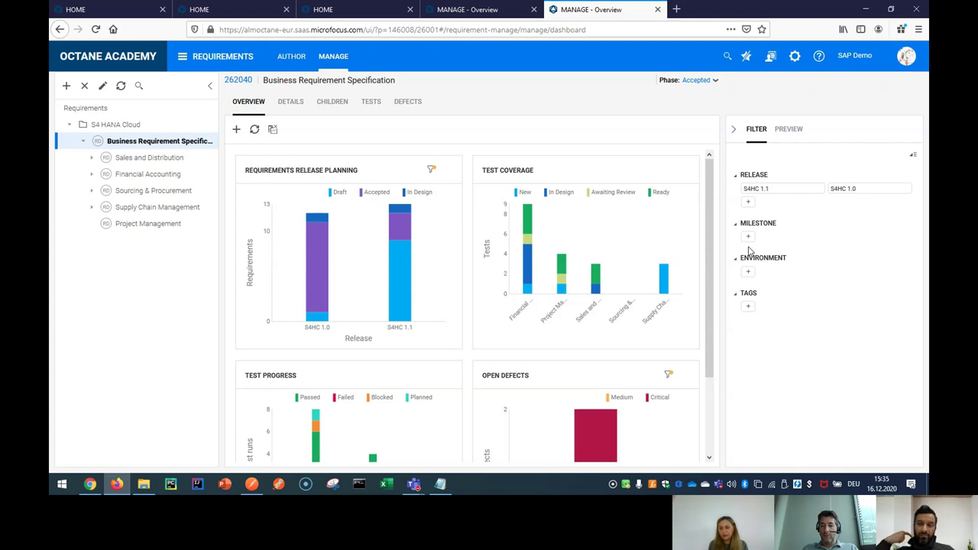
# - Show the defects of Business Requirement Specification and toggle the Opened phase filter on and off
pyautogui.click(409, 101)
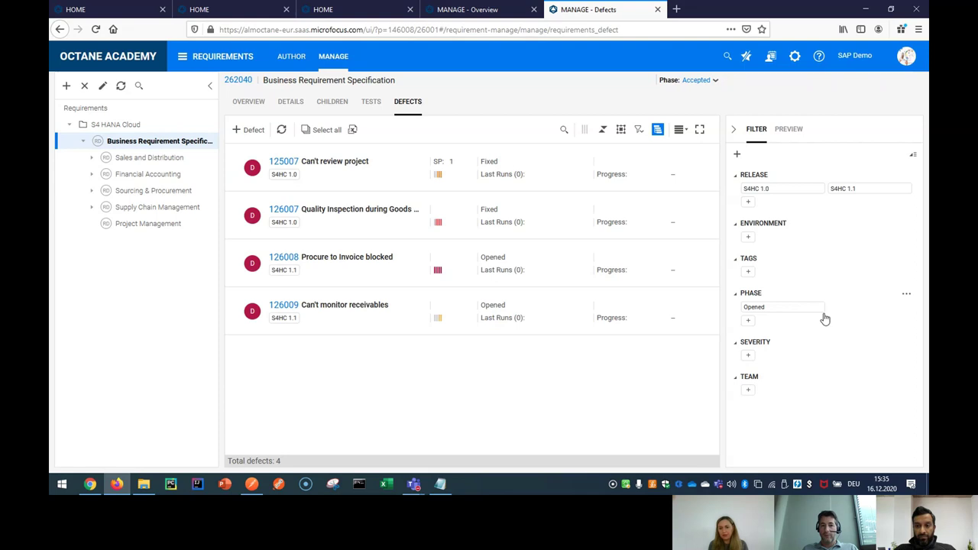
pyautogui.click(789, 312)
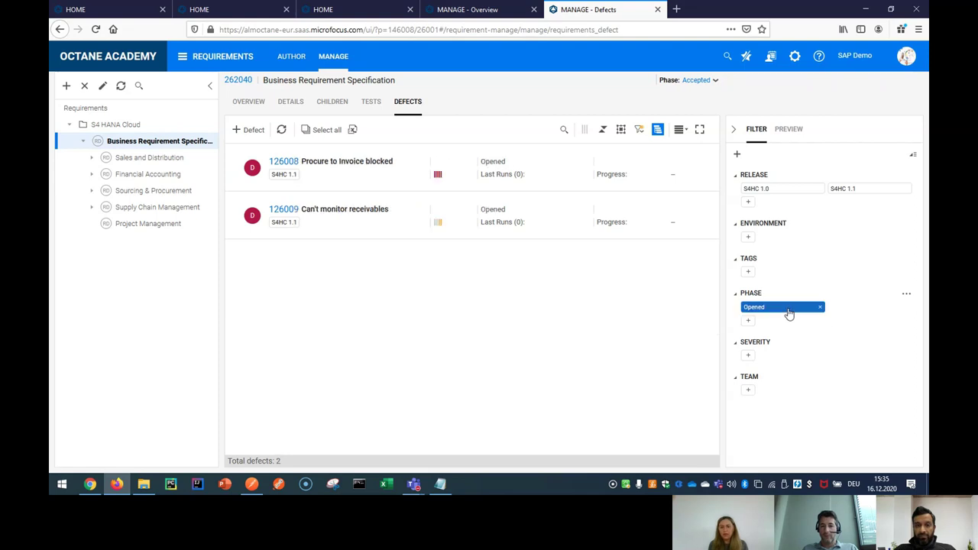
pyautogui.click(789, 312)
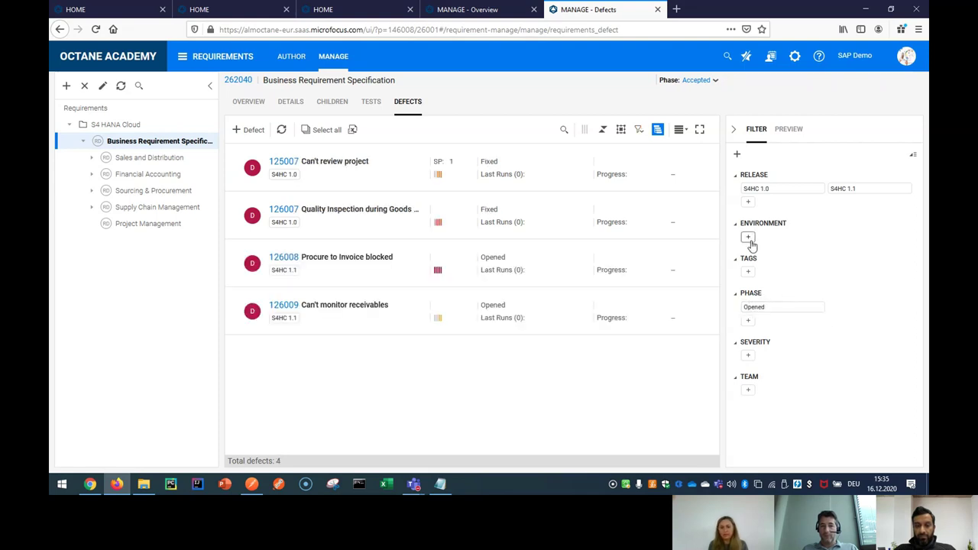
# - Filter the tests of Business Requirement Specification by the test types Regression, End to End and Acceptance
pyautogui.click(375, 102)
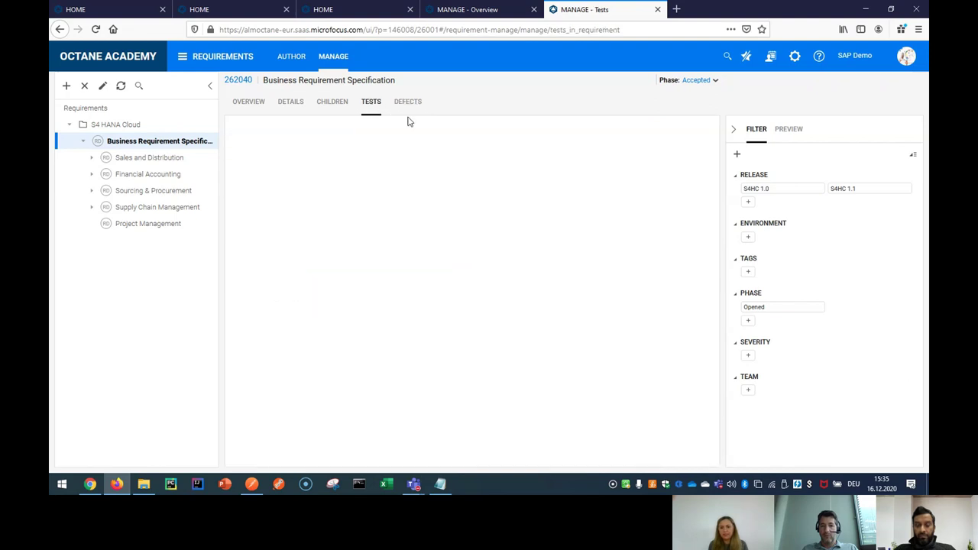
pyautogui.scroll(-1, 816, 345)
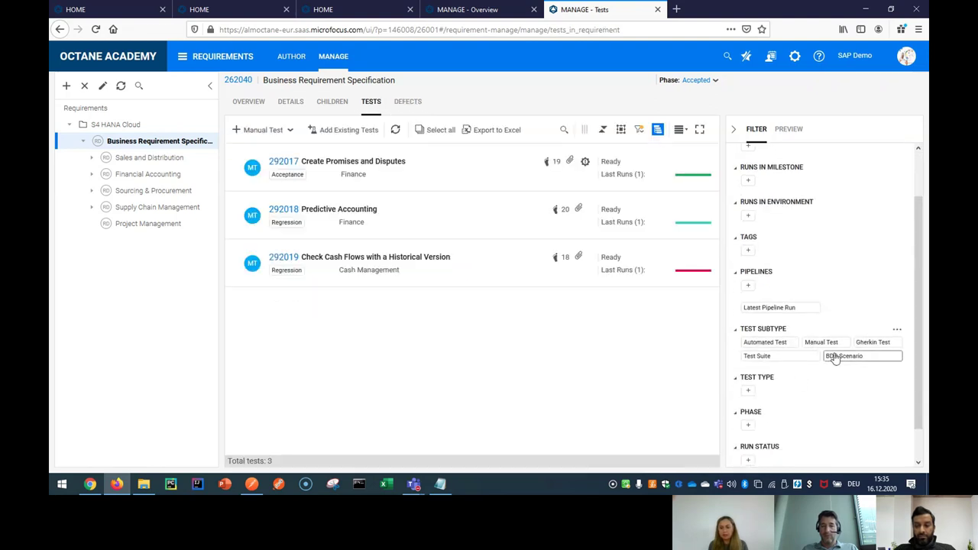
pyautogui.scroll(-1, 861, 371)
pyautogui.click(749, 359)
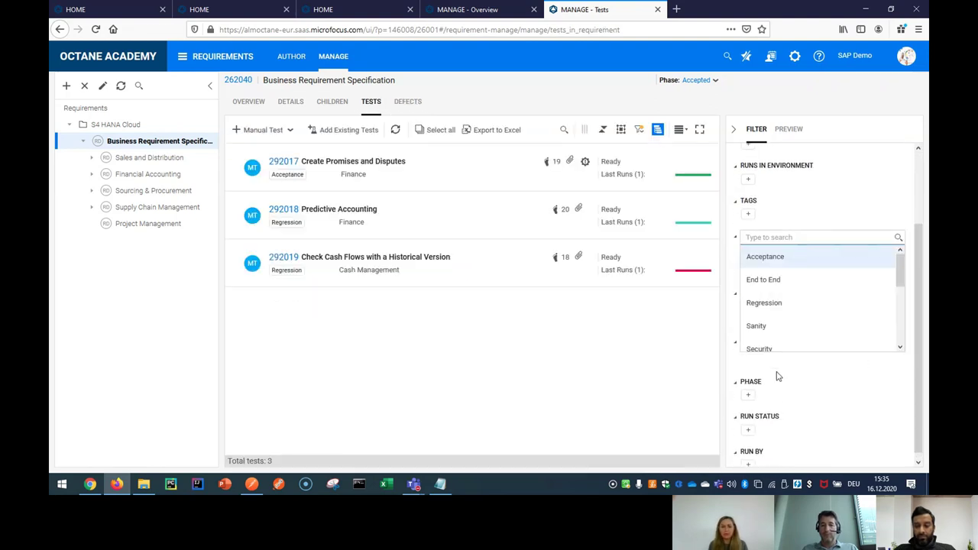
pyautogui.click(764, 304)
pyautogui.click(749, 372)
pyautogui.click(764, 294)
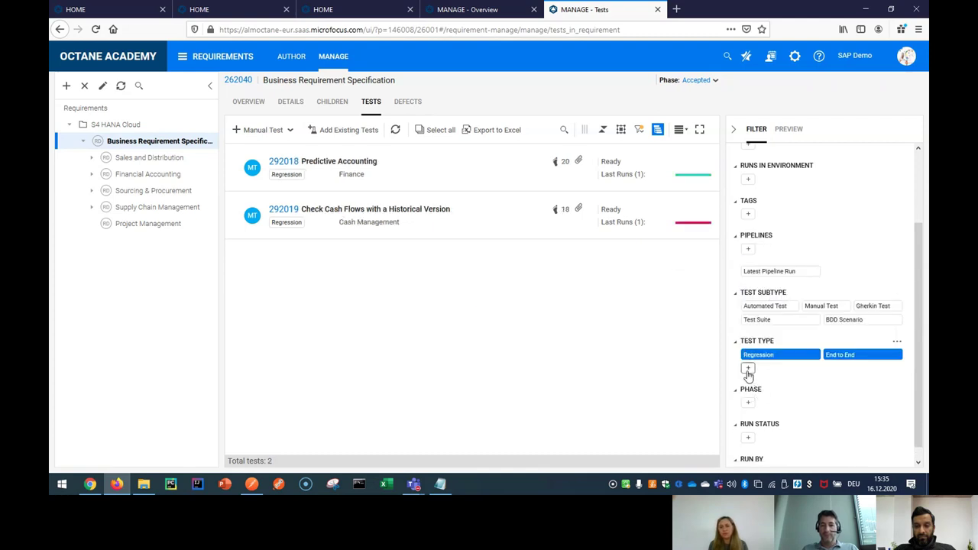
pyautogui.click(749, 369)
pyautogui.click(773, 275)
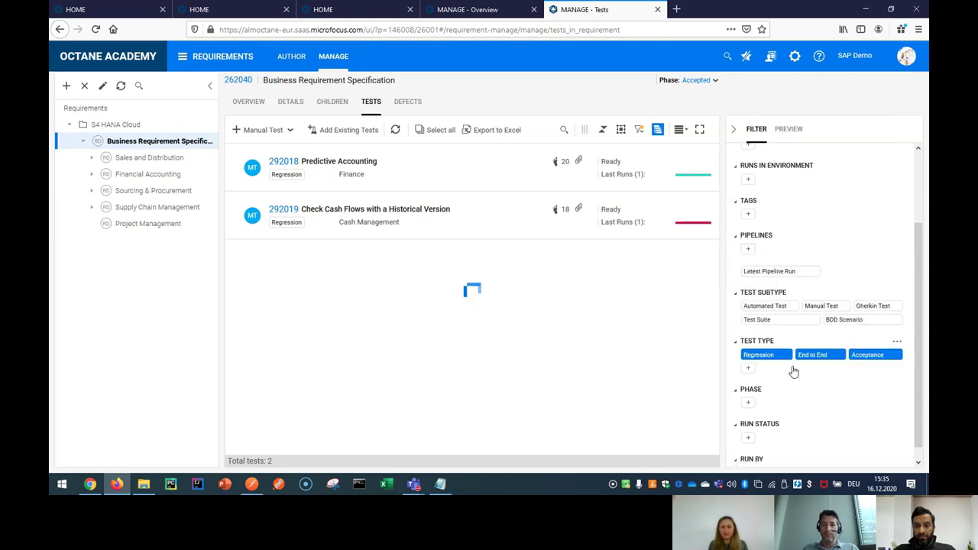
# - Deactivate the Regression, End to End and Acceptance test type filters while keeping them in the filter list
pyautogui.click(767, 356)
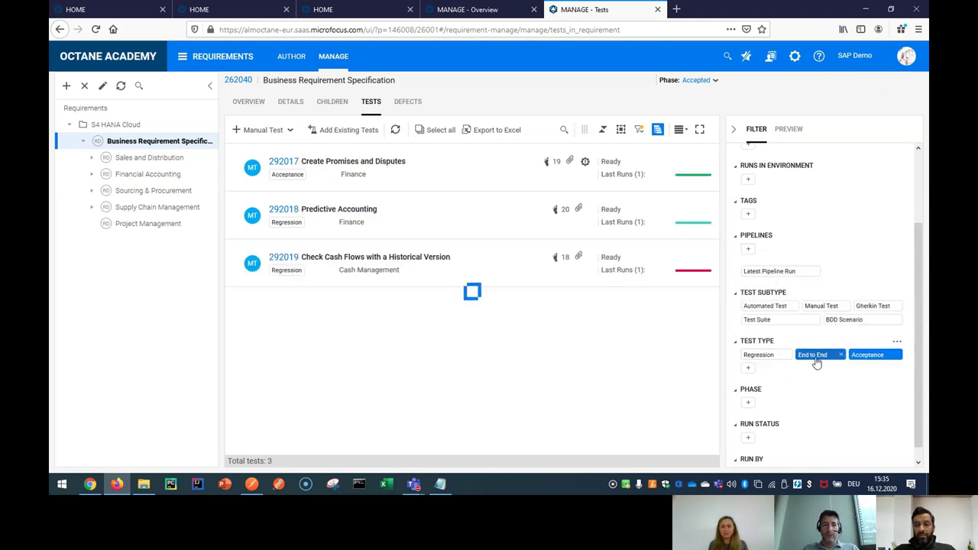
pyautogui.click(822, 356)
pyautogui.click(864, 357)
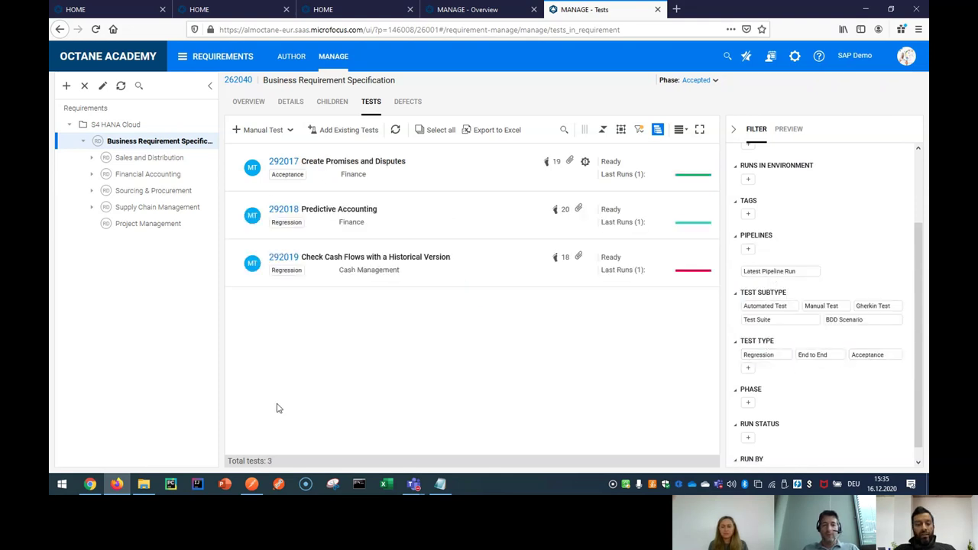
pyautogui.click(90, 484)
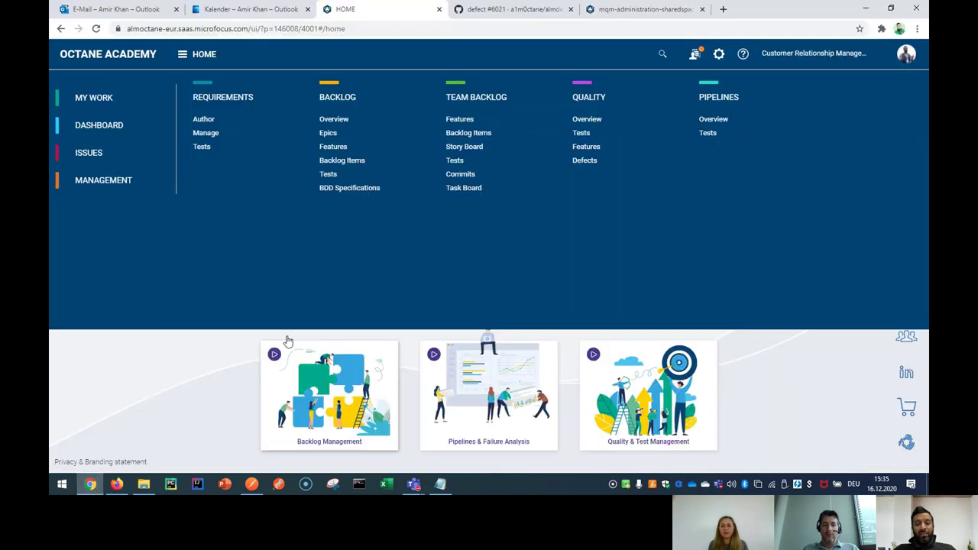
pyautogui.click(608, 10)
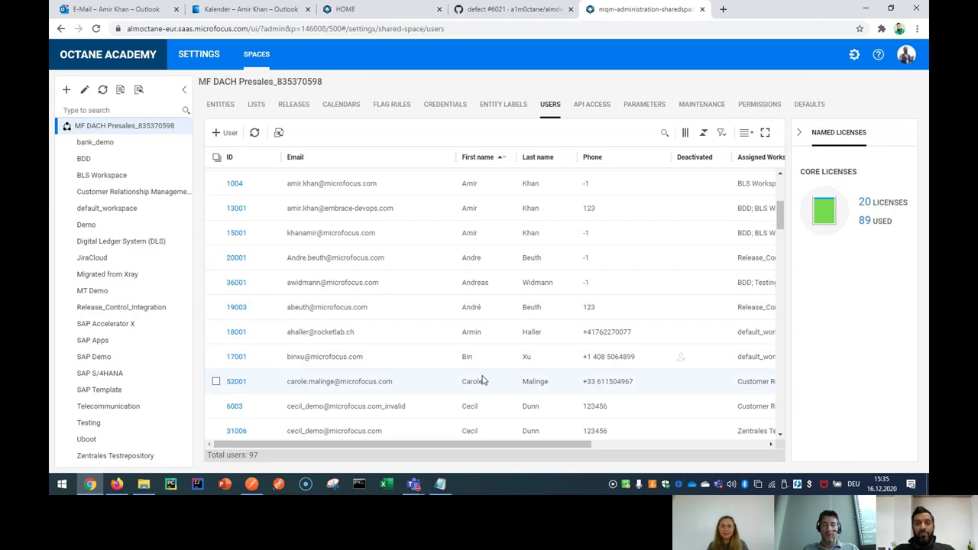
pyautogui.click(117, 484)
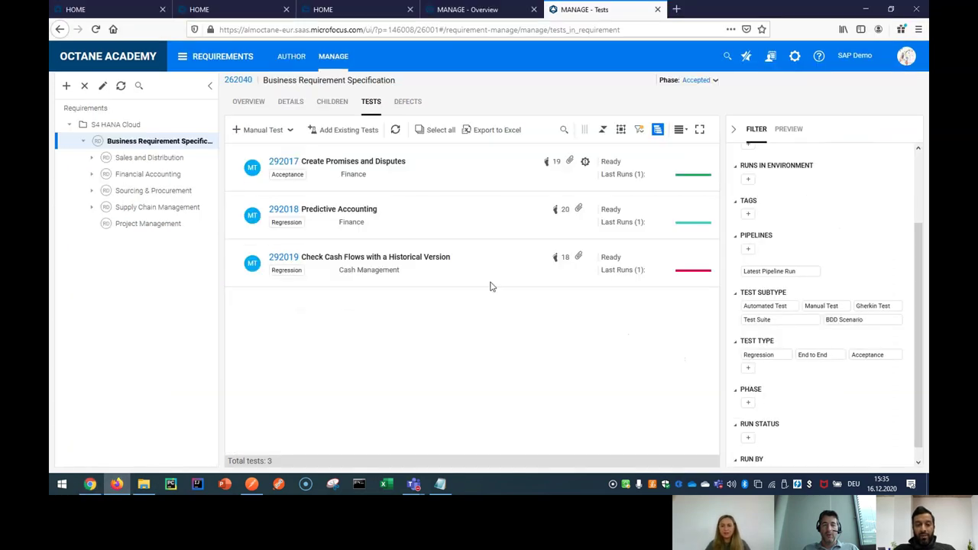
# - Compare the modules offered in the SAP Demo and Telecommunication workspaces with those of the Customer Relationship Management workspace in Chrome
pyautogui.click(192, 57)
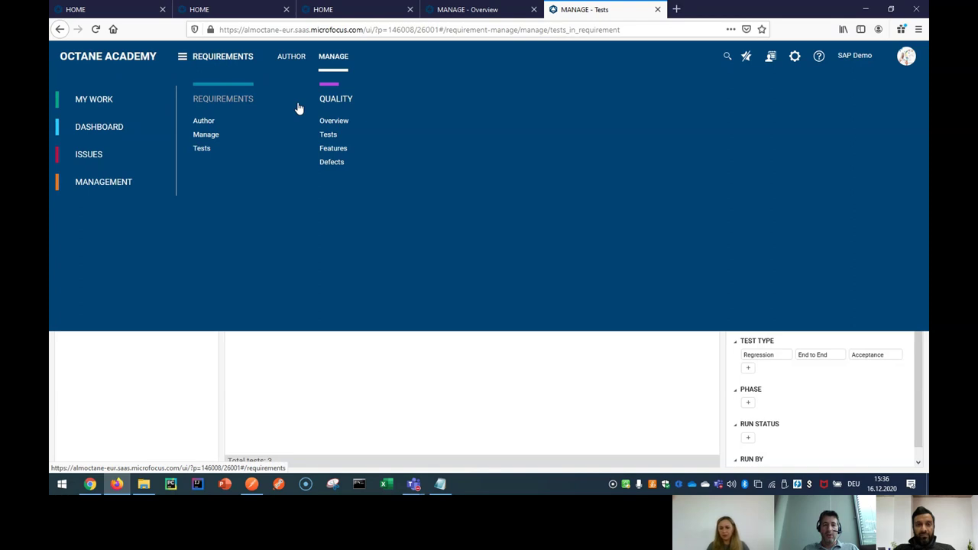
pyautogui.click(337, 10)
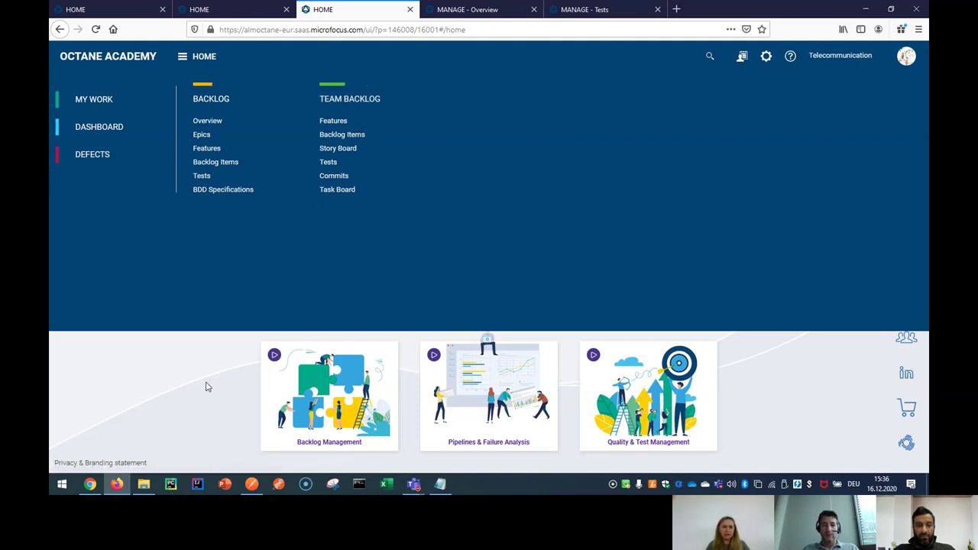
pyautogui.click(91, 485)
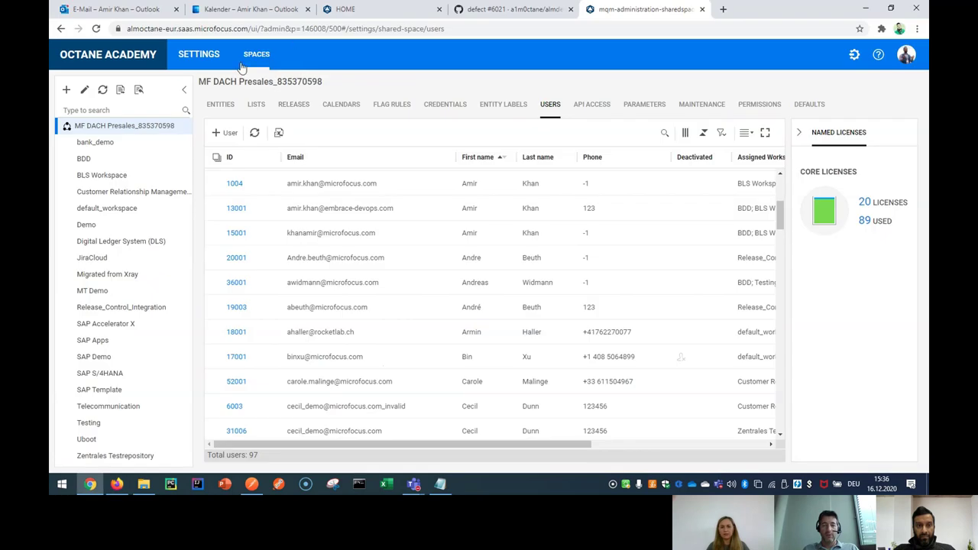
pyautogui.click(351, 9)
# - Look through the features, backlog items, tests and tasks in the Team Backlog module
pyautogui.click(471, 98)
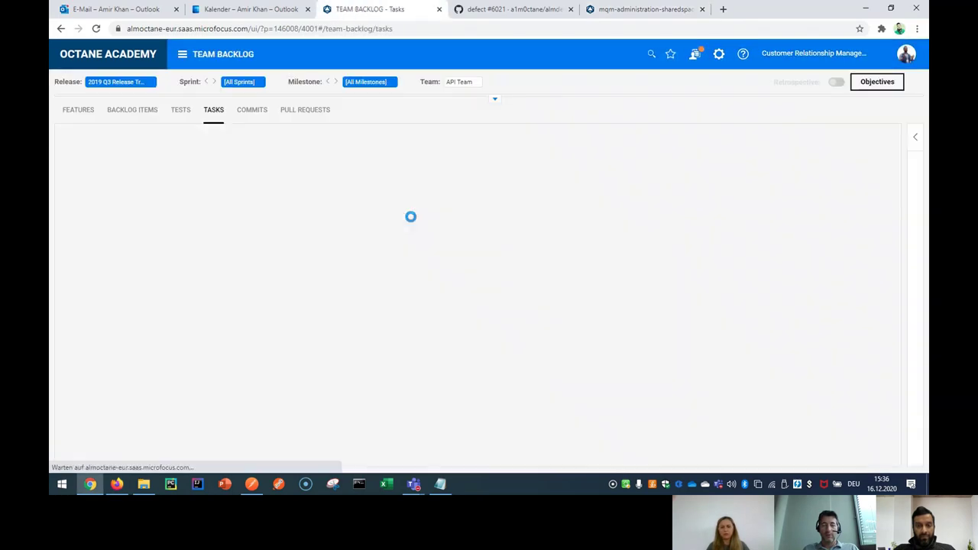
pyautogui.click(71, 115)
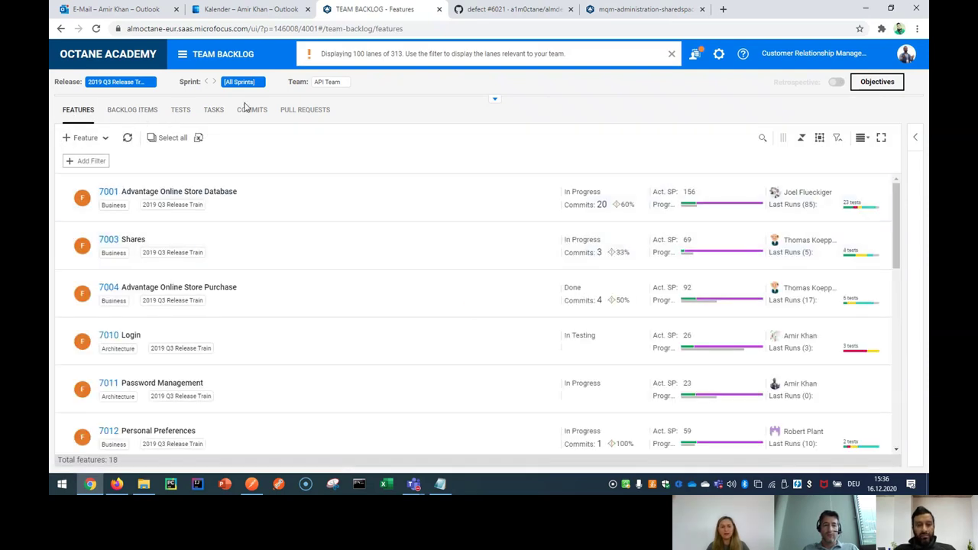
pyautogui.click(672, 55)
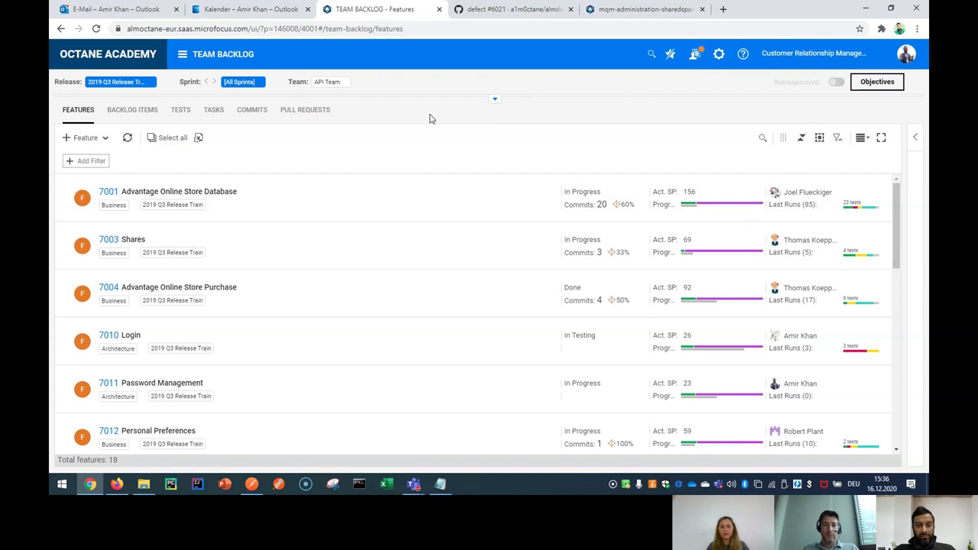
pyautogui.click(130, 115)
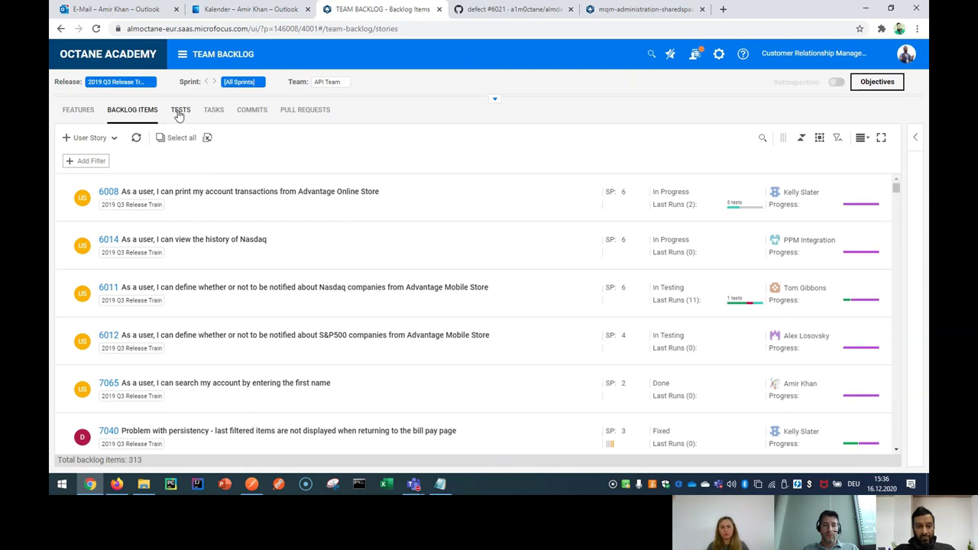
pyautogui.click(181, 112)
pyautogui.click(210, 113)
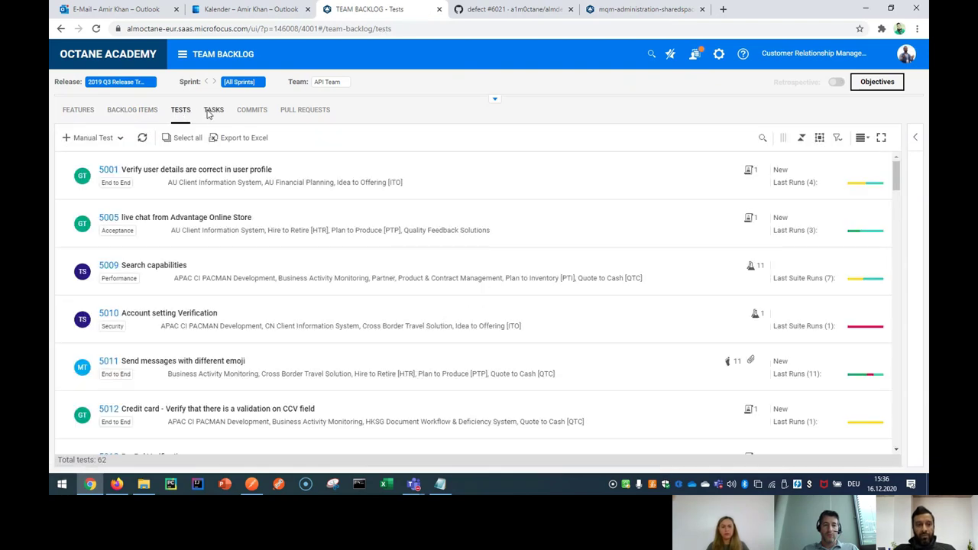
# - Display the defects in the Issues module as a grid and view the vulnerabilities list
pyautogui.click(183, 57)
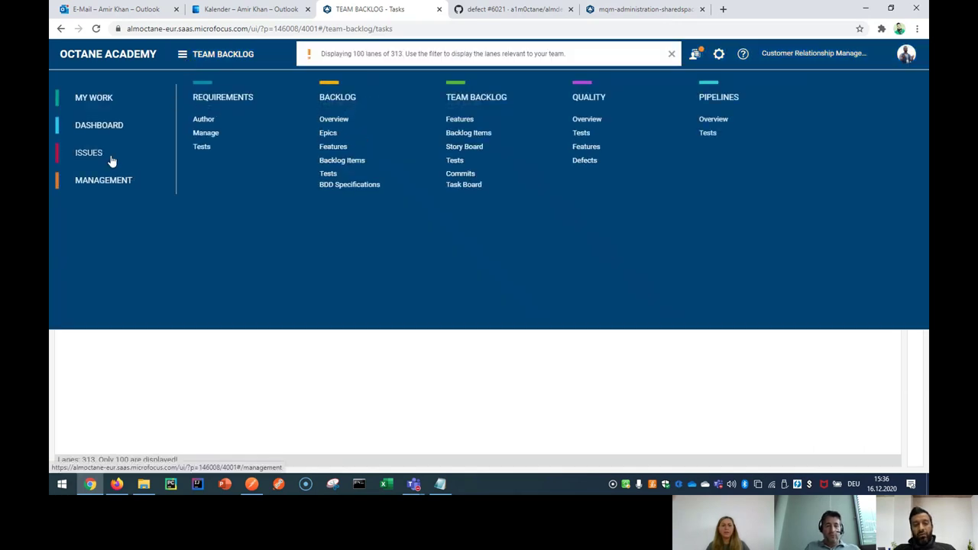
pyautogui.click(111, 157)
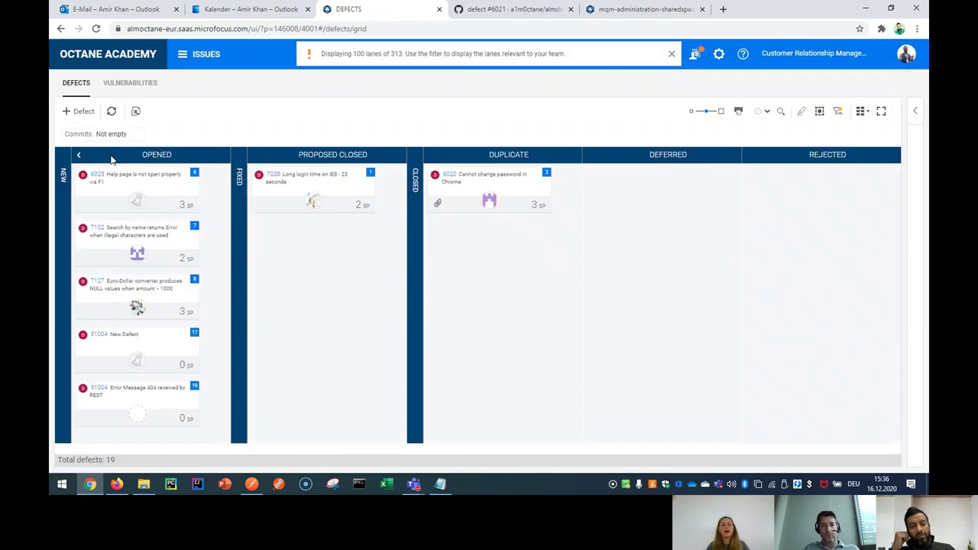
pyautogui.click(861, 113)
pyautogui.click(861, 133)
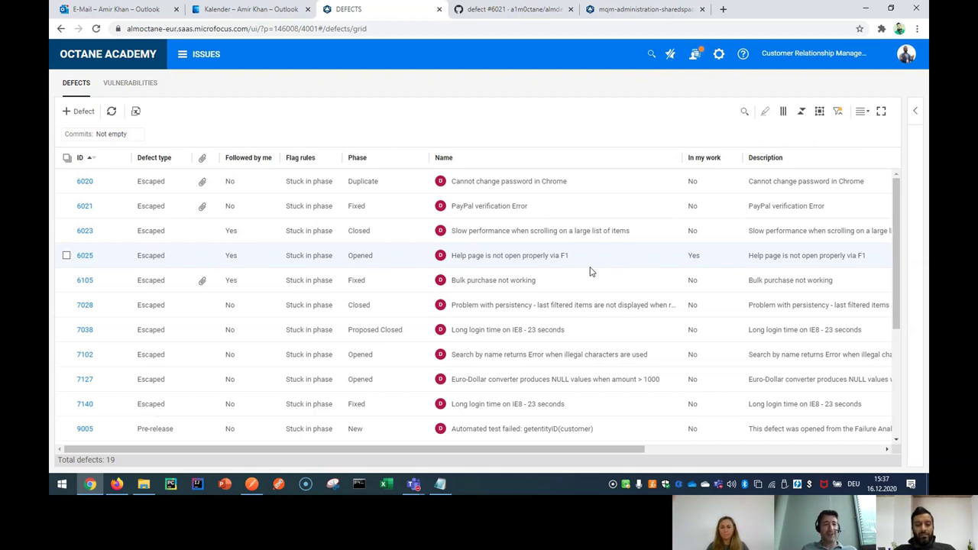
pyautogui.click(125, 86)
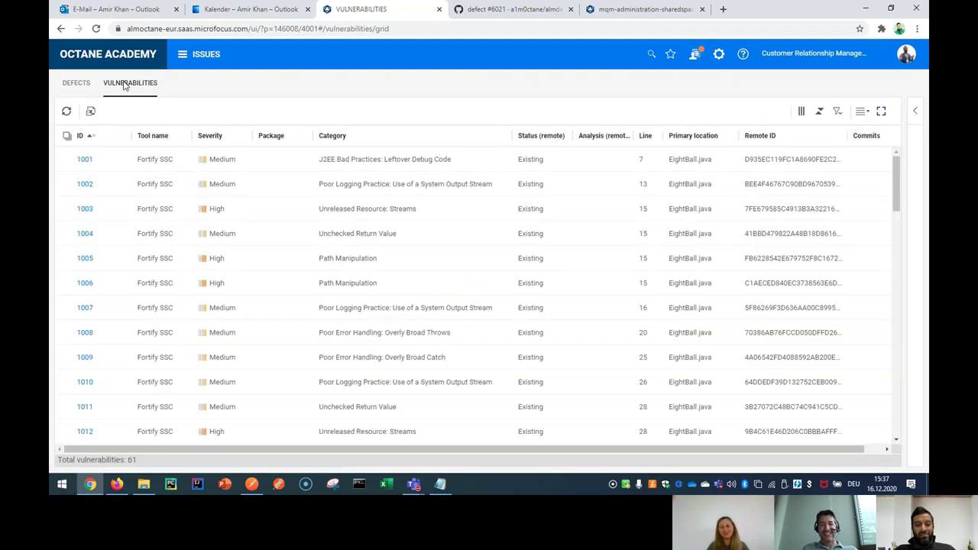
pyautogui.click(73, 86)
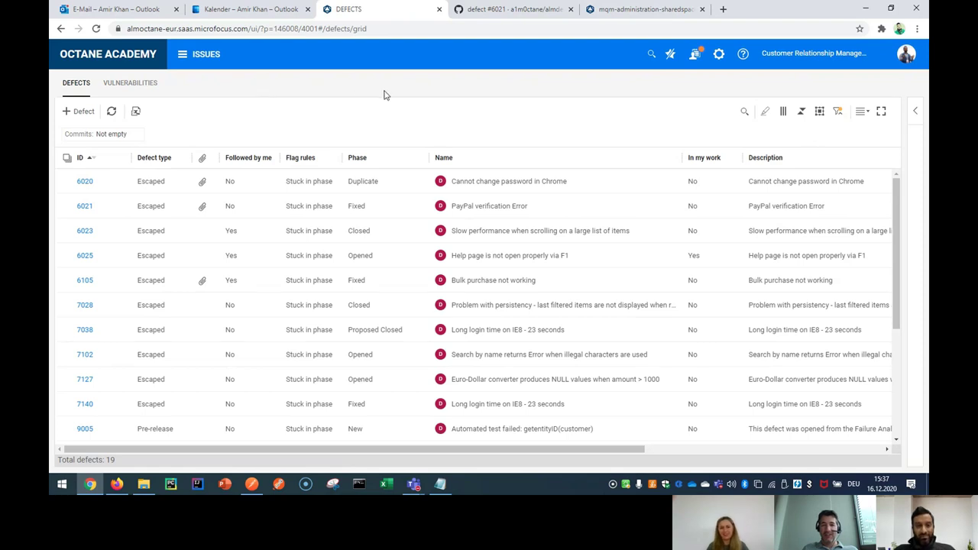
# - Open the rules of the Defect entity in the shared space settings, collapsing the named licenses and workspace list
pyautogui.click(627, 10)
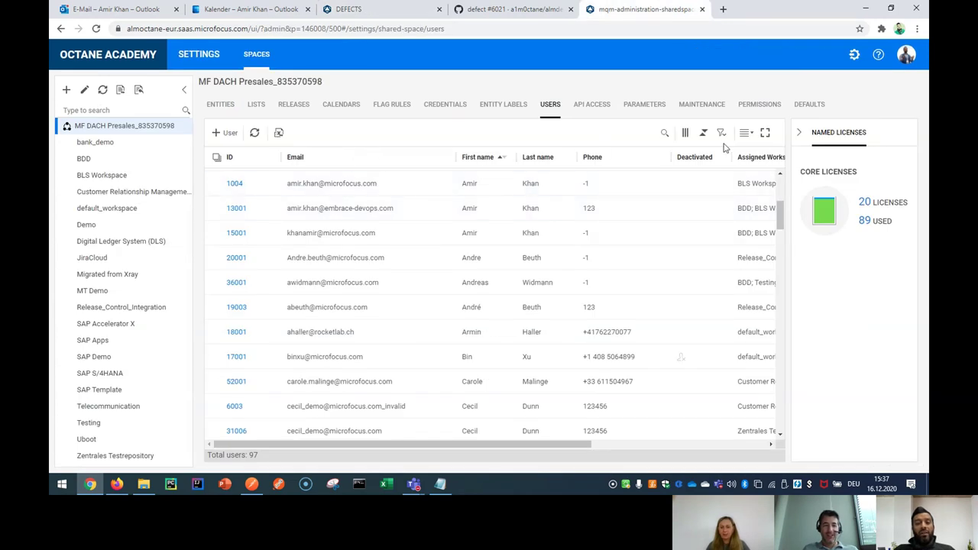
pyautogui.click(800, 133)
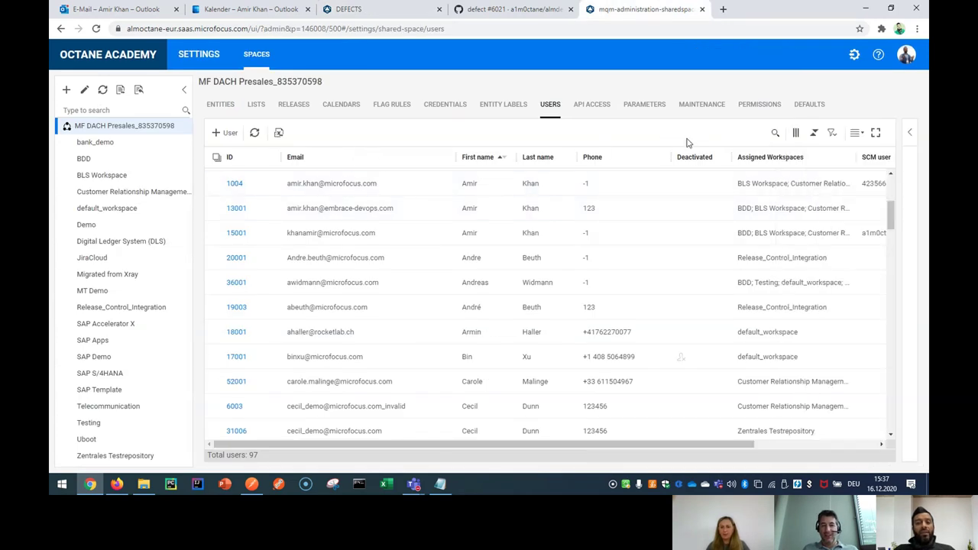
pyautogui.click(212, 110)
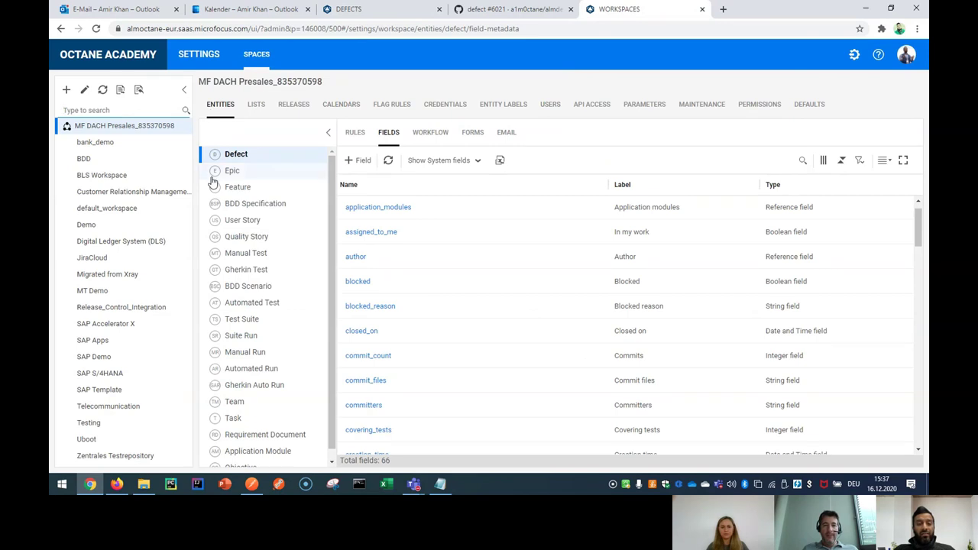
pyautogui.click(354, 134)
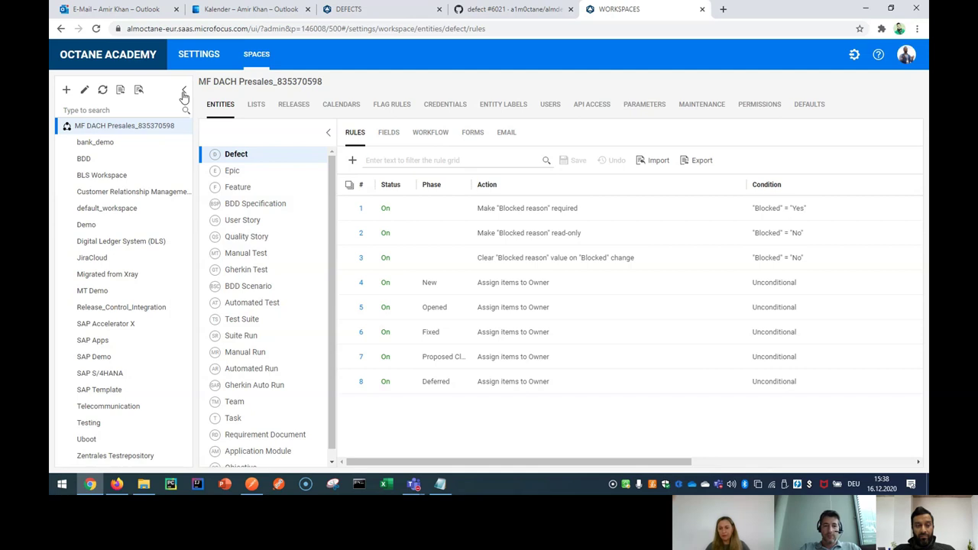
pyautogui.click(183, 93)
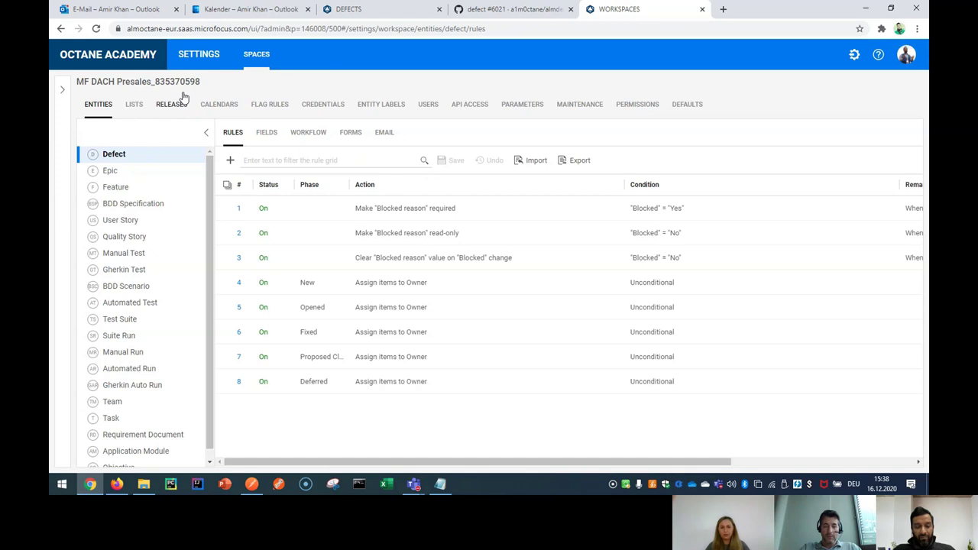
# - Limit the Defect entity's fields to user-defined fields and open its workflow
pyautogui.click(267, 132)
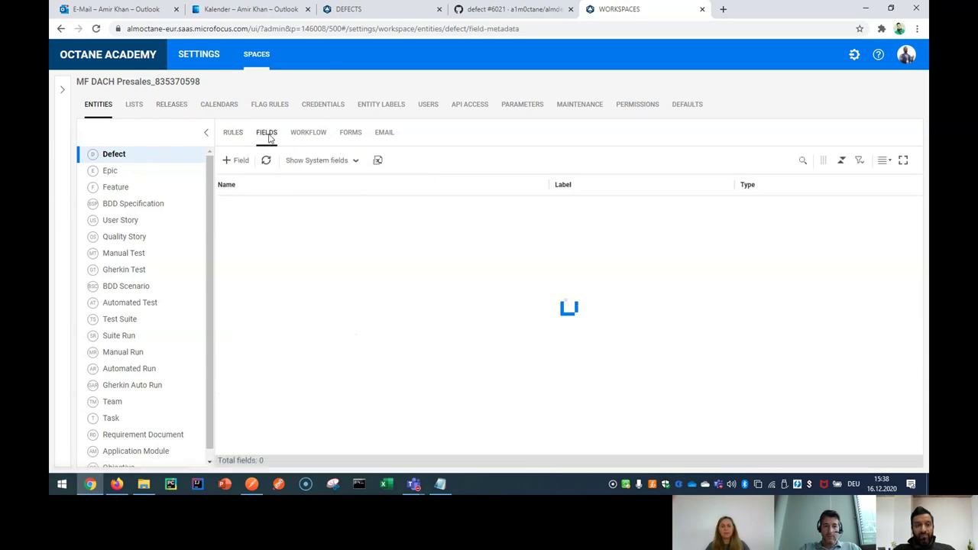
pyautogui.click(355, 160)
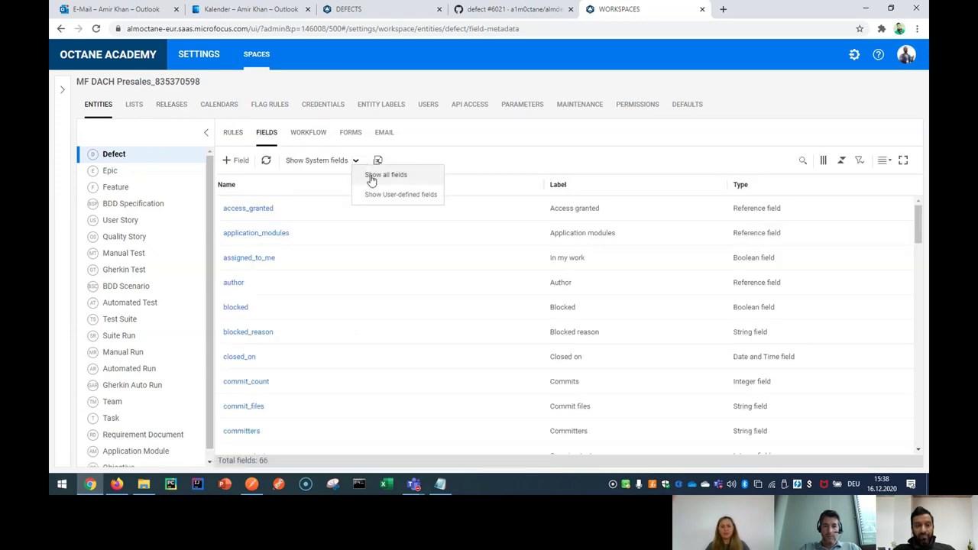
pyautogui.click(383, 197)
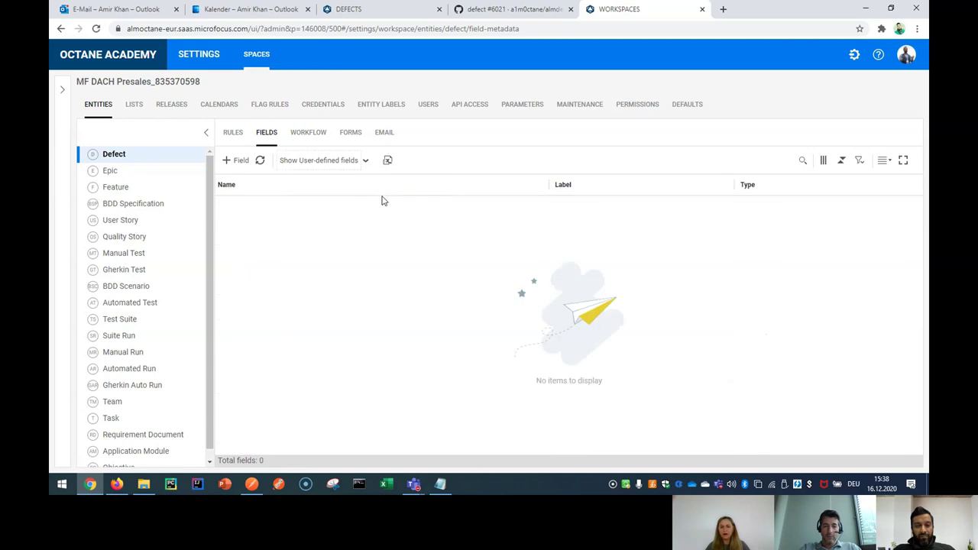
pyautogui.click(313, 133)
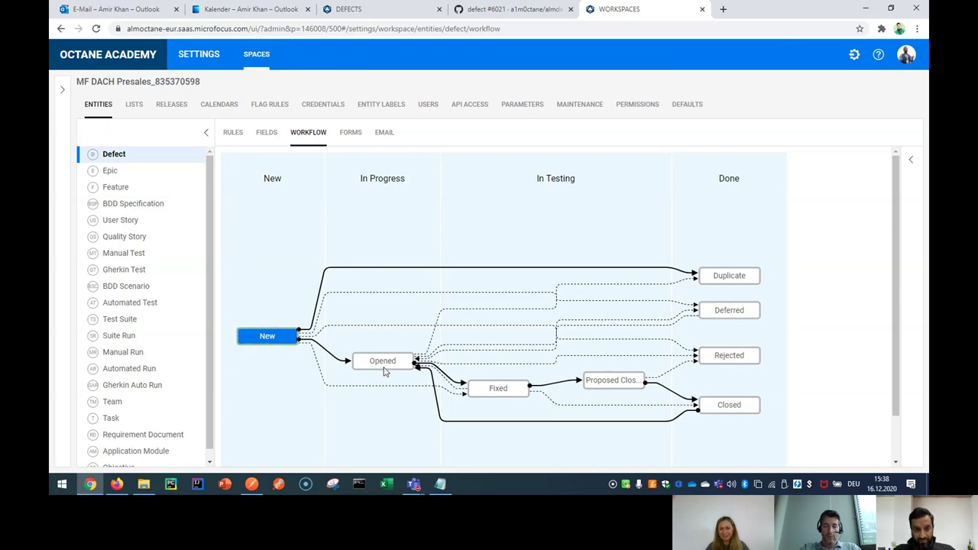
# - Examine the Defect workflow by selecting the Opened, Fixed, Proposed Closed and Closed phases one after another
pyautogui.click(387, 367)
pyautogui.click(486, 392)
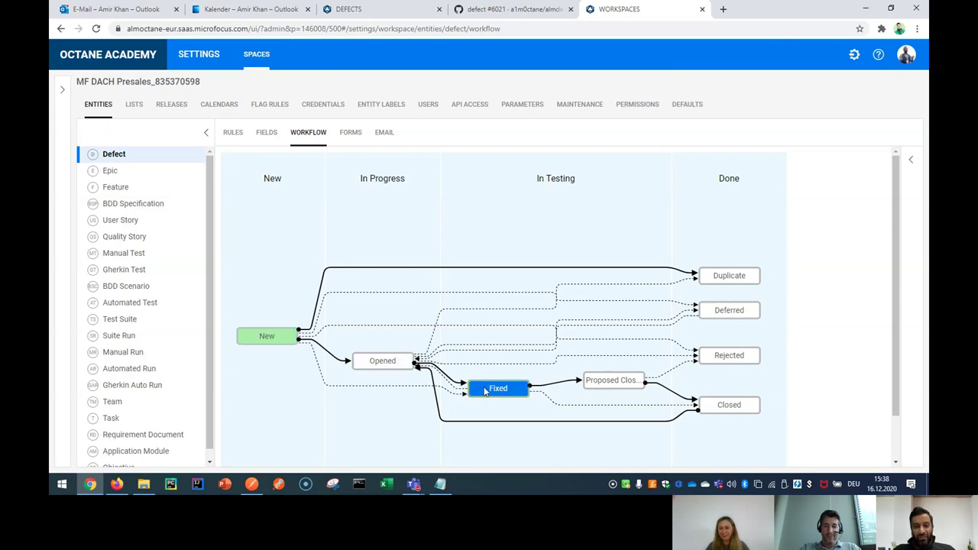
pyautogui.click(616, 380)
pyautogui.click(716, 409)
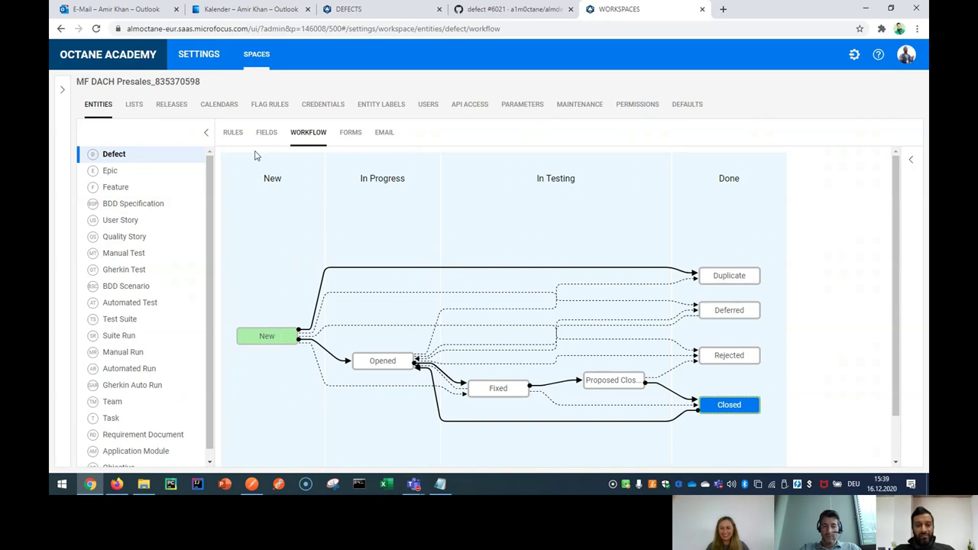
# - Look through the action types offered for a new rule on the Defect entity and cancel without adding the rule
pyautogui.click(234, 133)
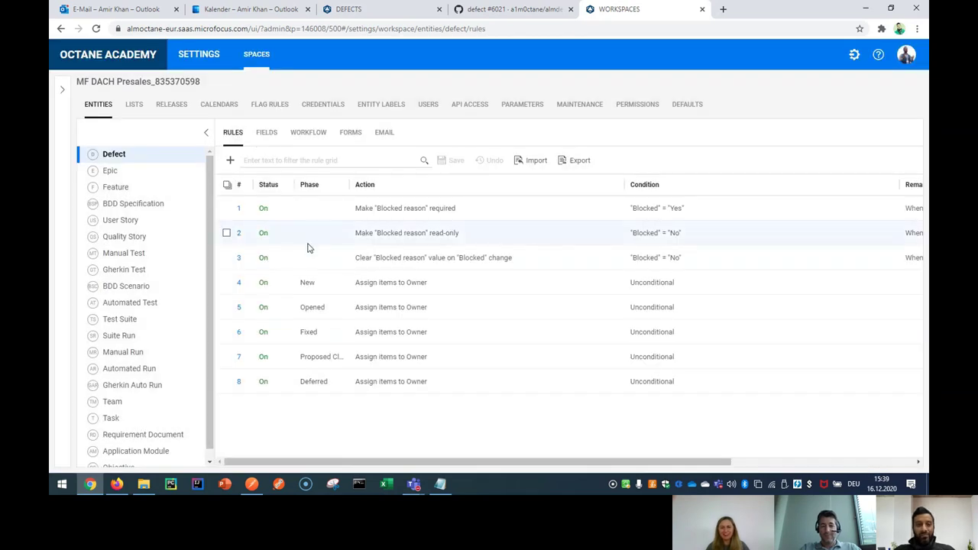
pyautogui.click(230, 162)
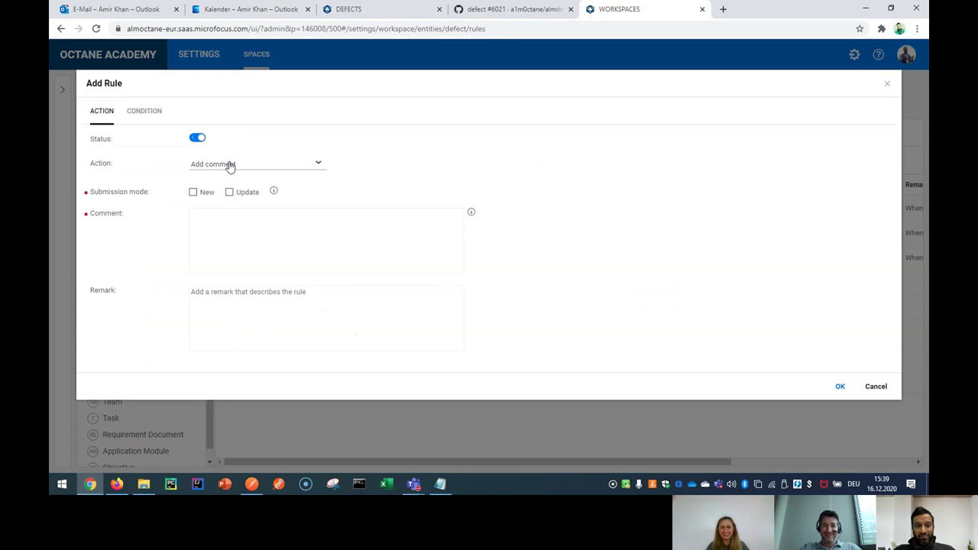
pyautogui.click(265, 168)
pyautogui.scroll(-2, 268, 222)
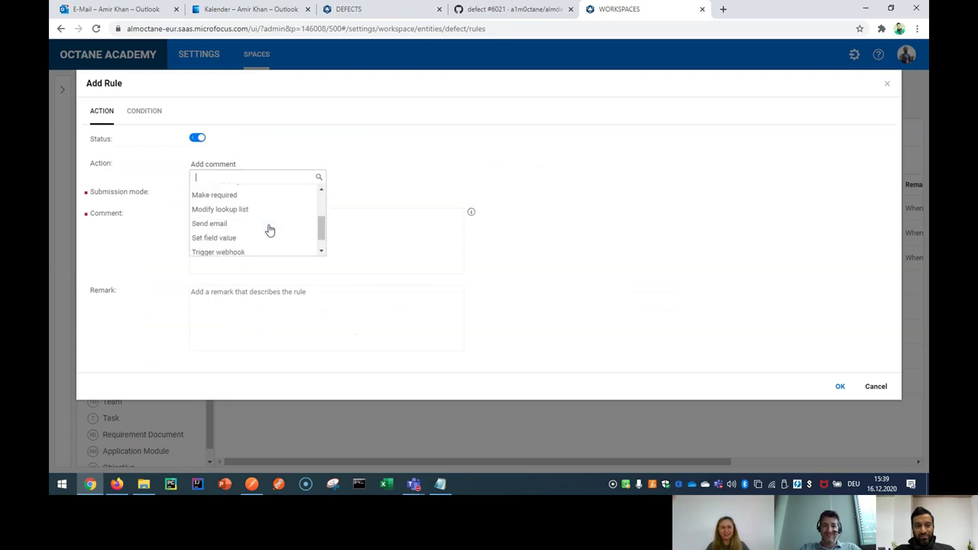
pyautogui.scroll(2, 269, 227)
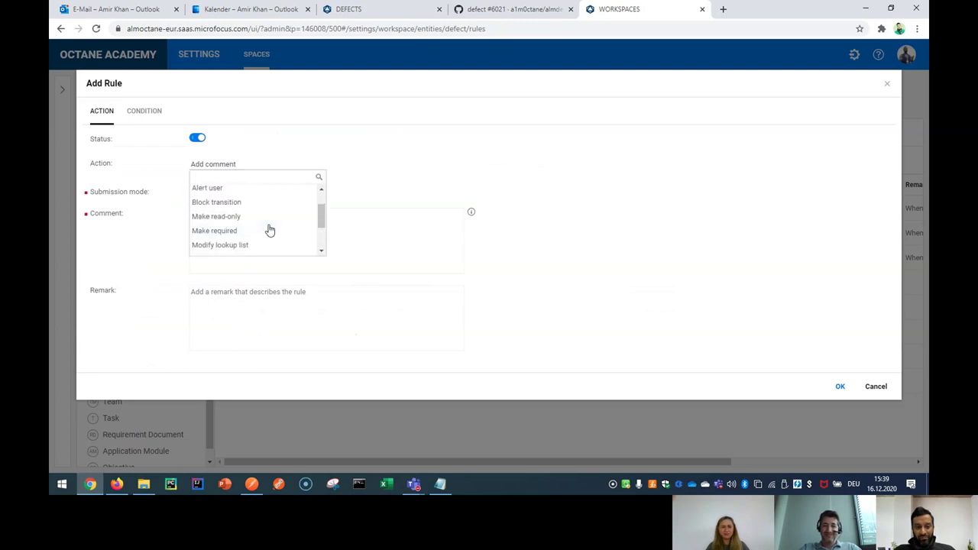
pyautogui.click(236, 129)
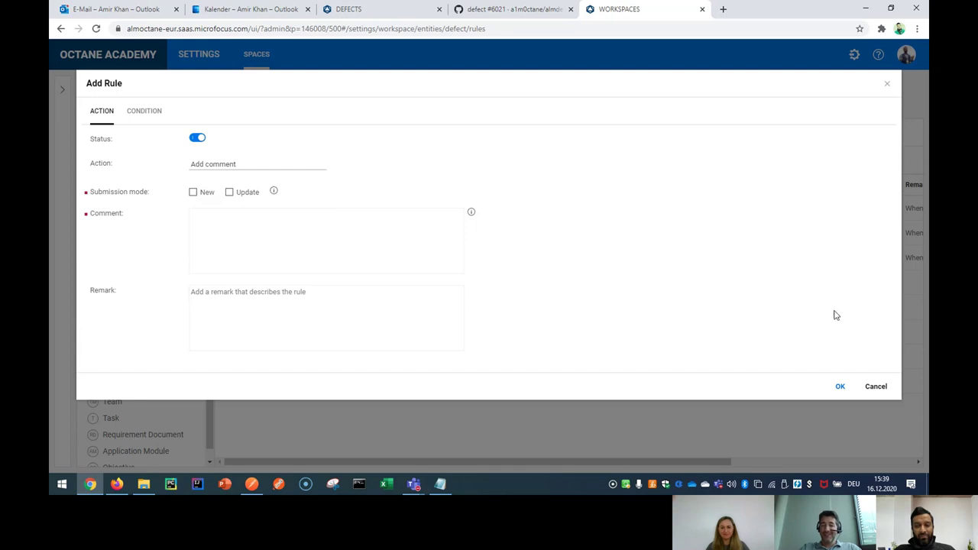
pyautogui.click(876, 387)
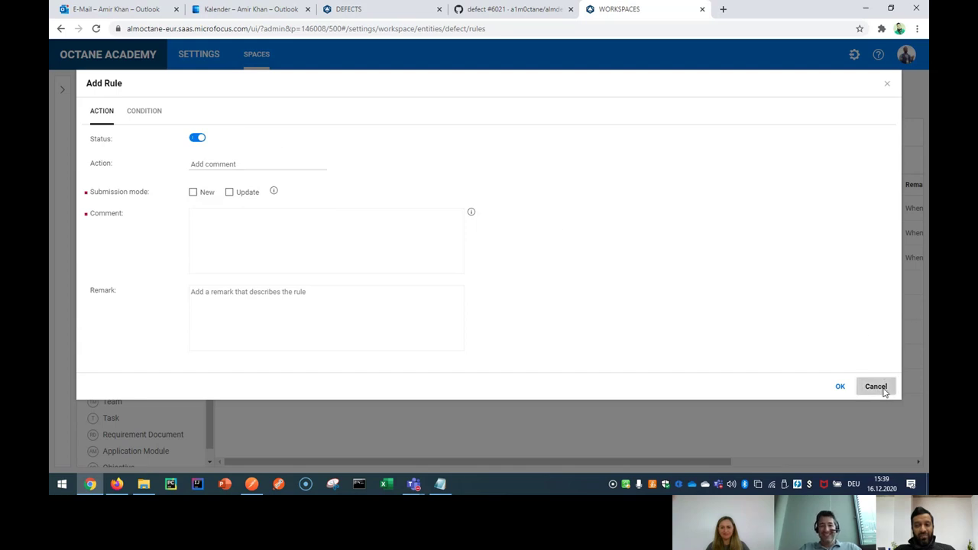